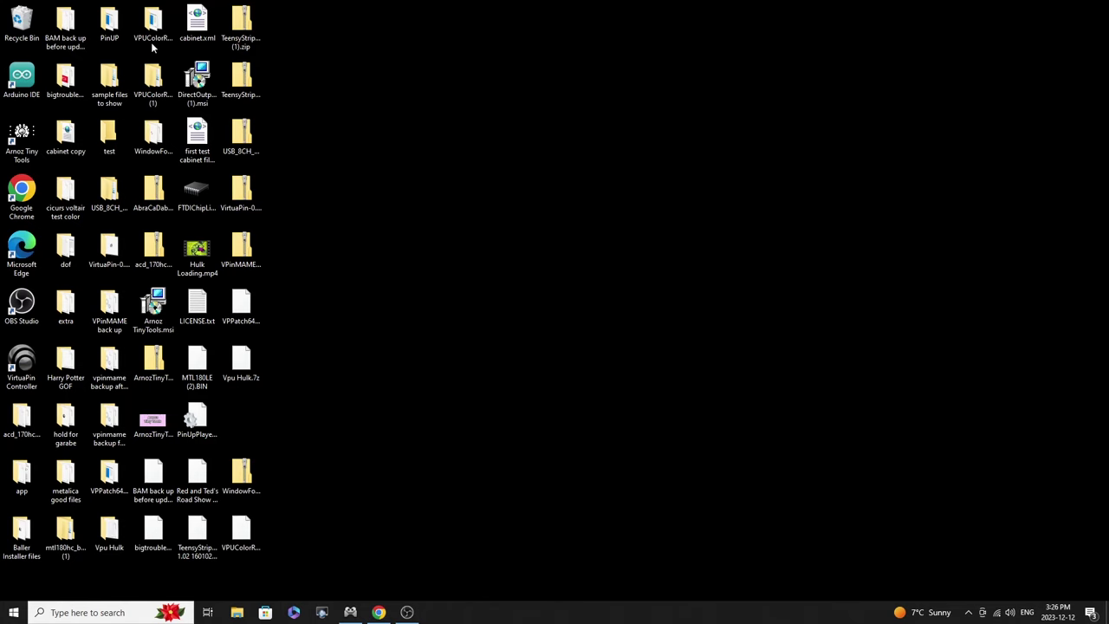
Open PinUP Popper Config from the PinUP folder and select the totan_14 game in the Media Manager
double_click(105, 24)
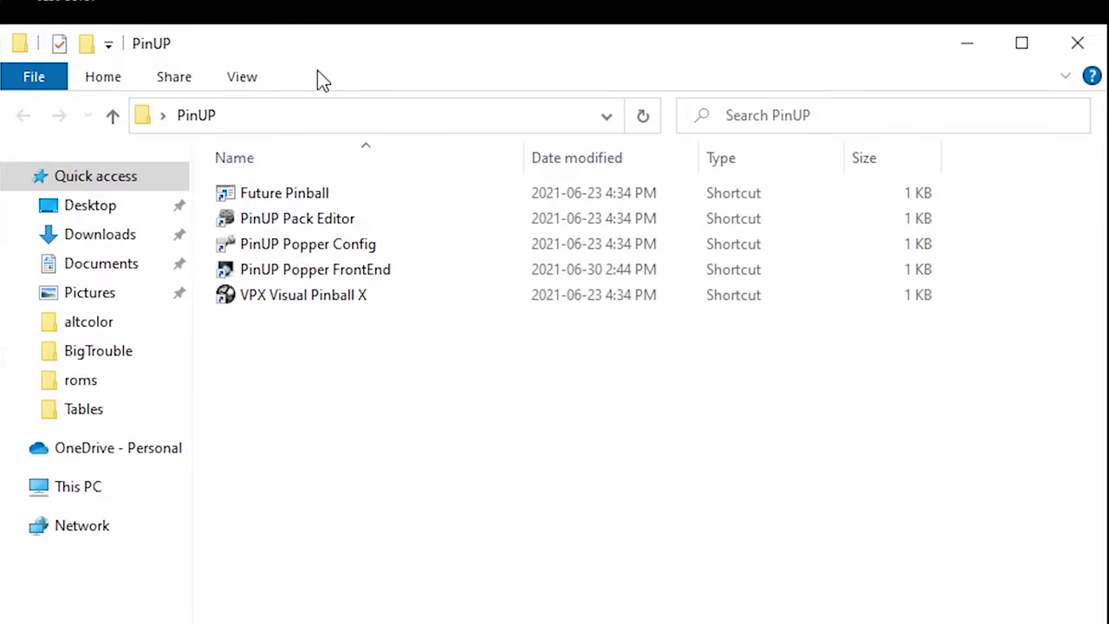
double_click(317, 253)
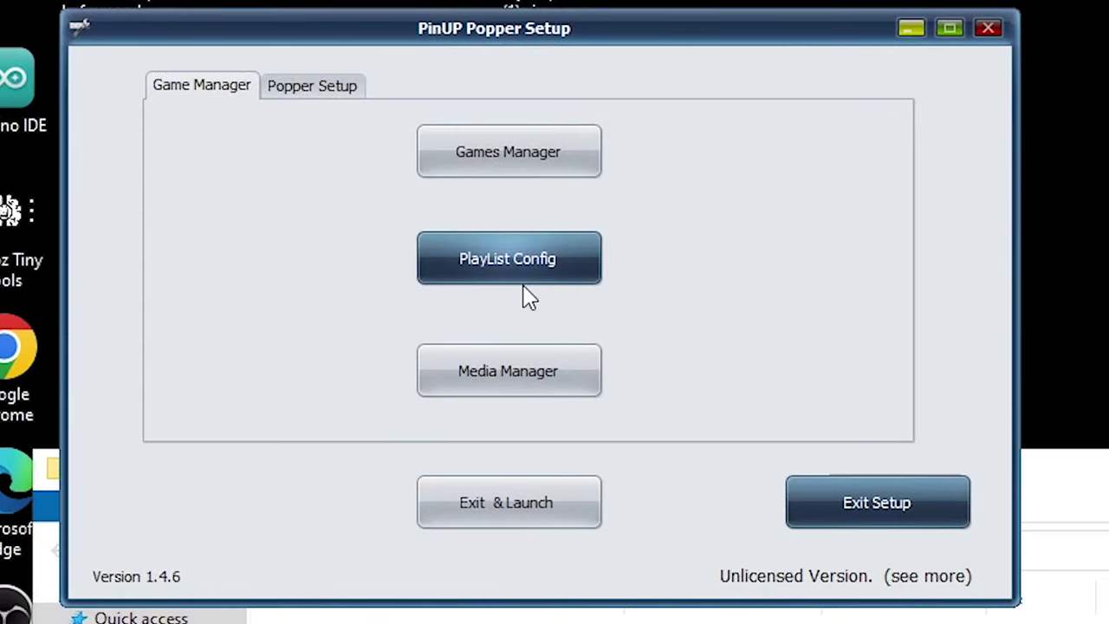
left_click(479, 371)
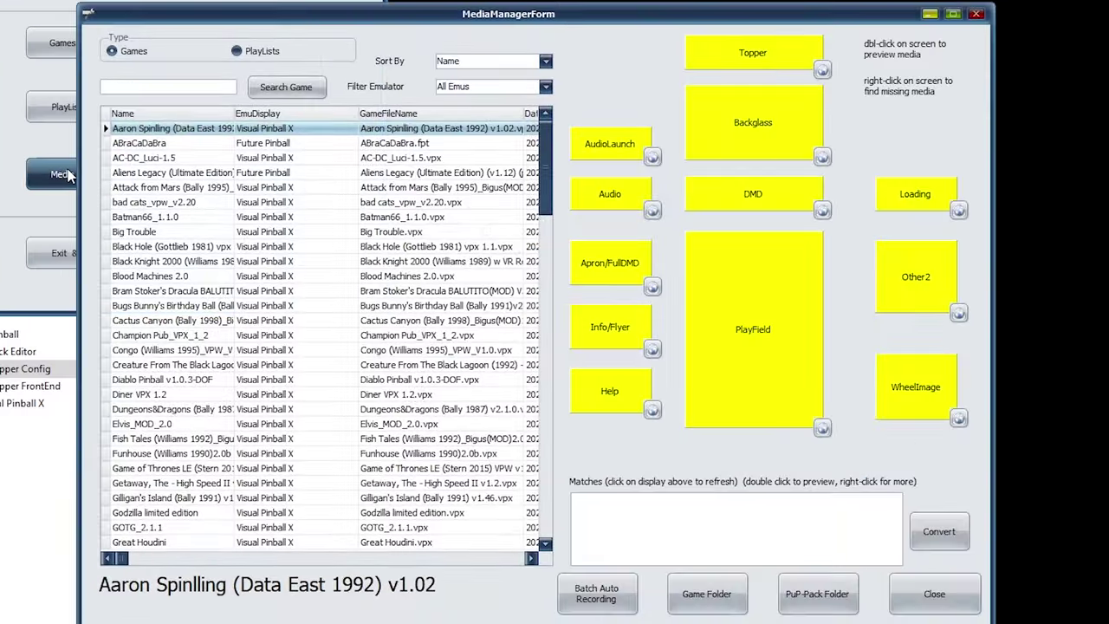
left_click_drag(547, 181, 551, 503)
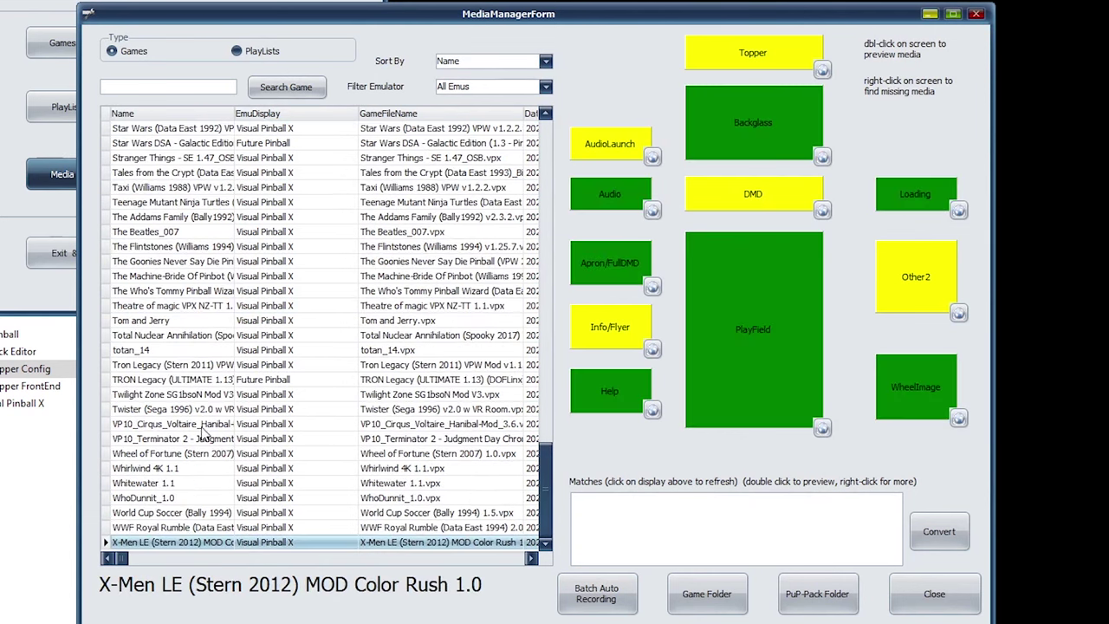
left_click(139, 352)
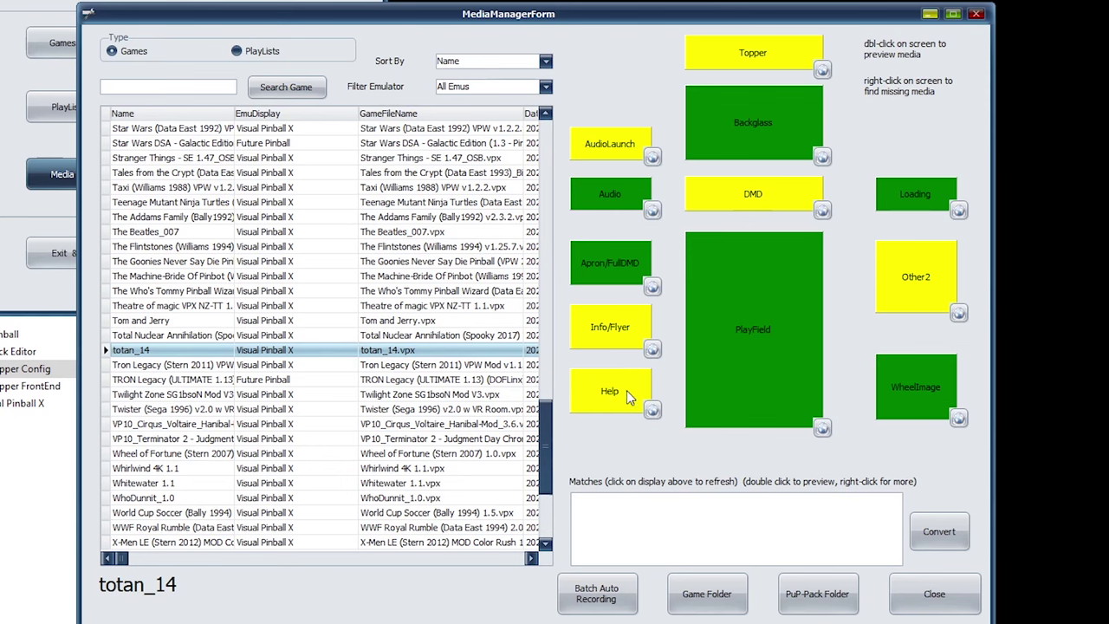
Search the web for "tales" help media and use Tales of the Arabian Nights (Williams 1996) Skitso 1.6.png as totan_14's Help image
left_click(653, 411)
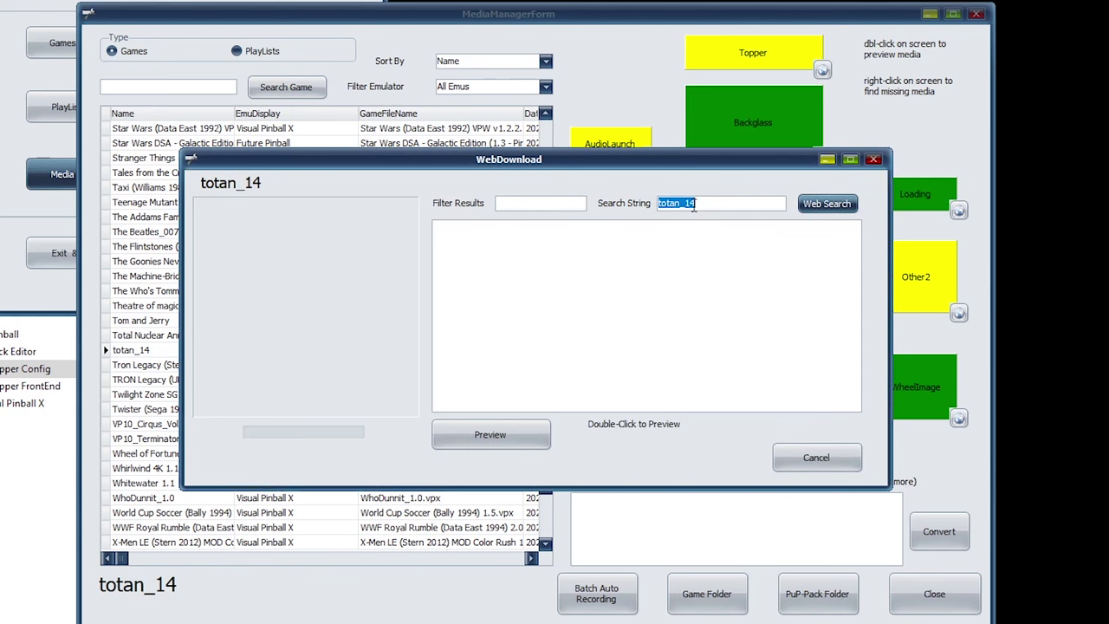
type("tales")
key("Return")
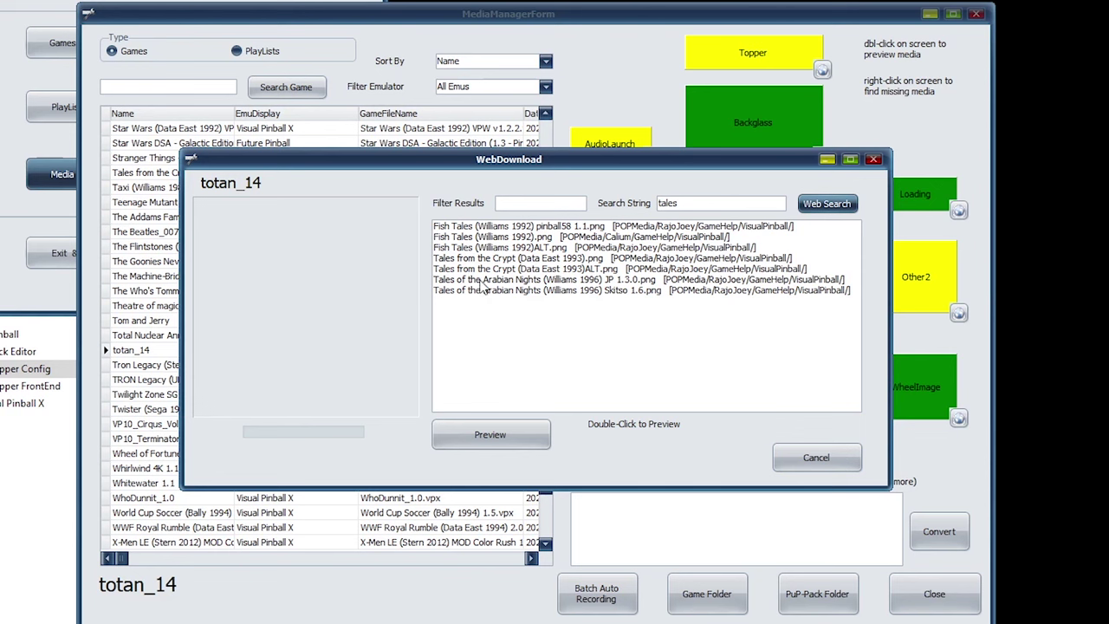
double_click(483, 291)
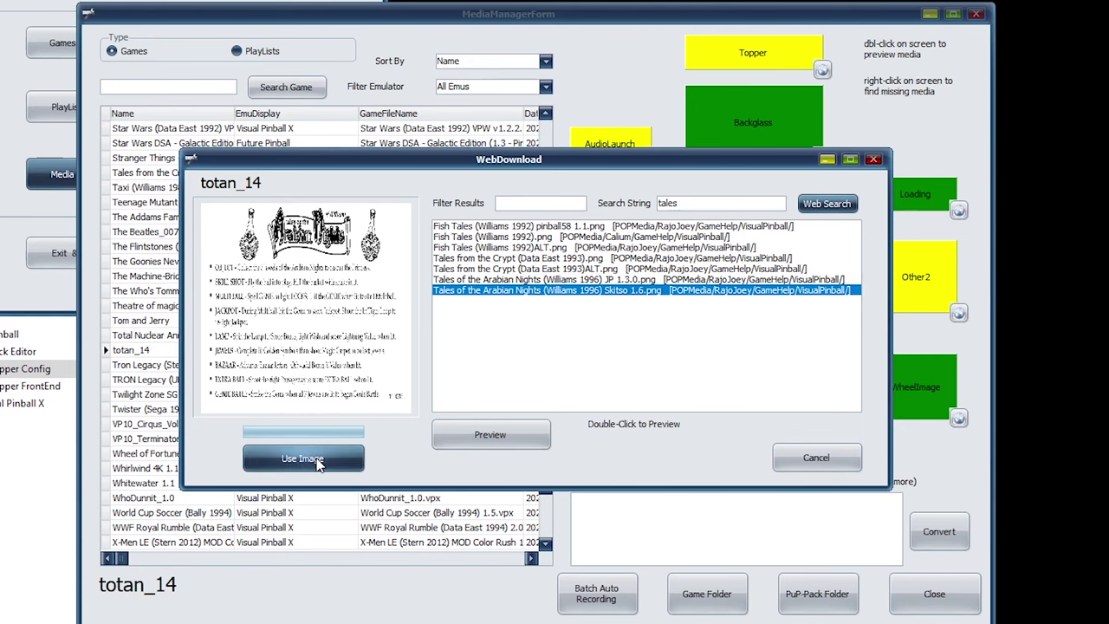
left_click(319, 462)
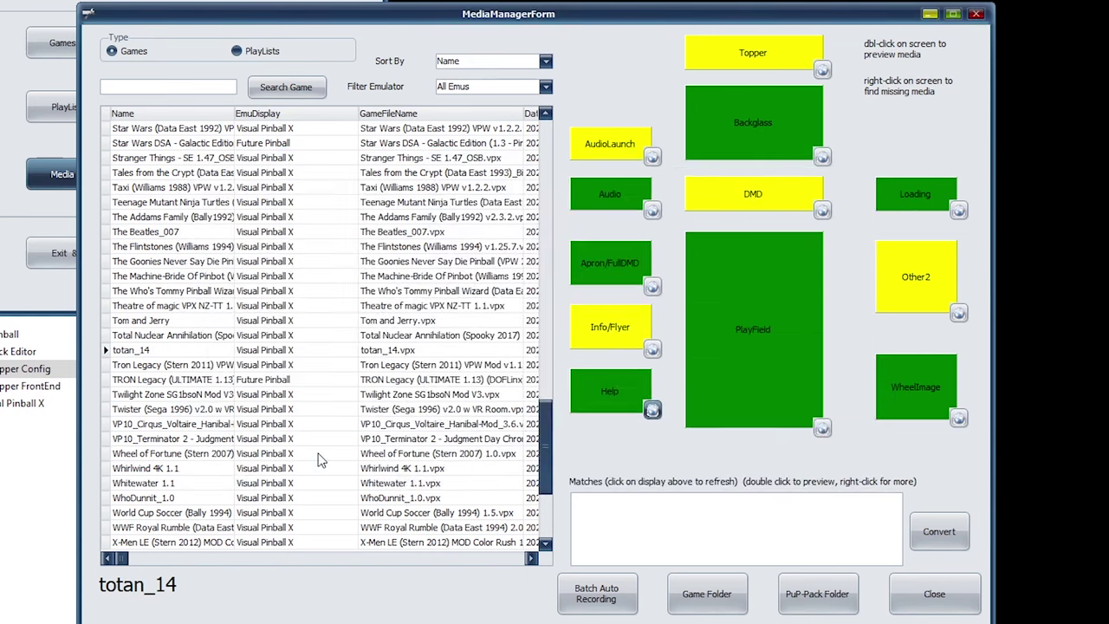
left_click(608, 394)
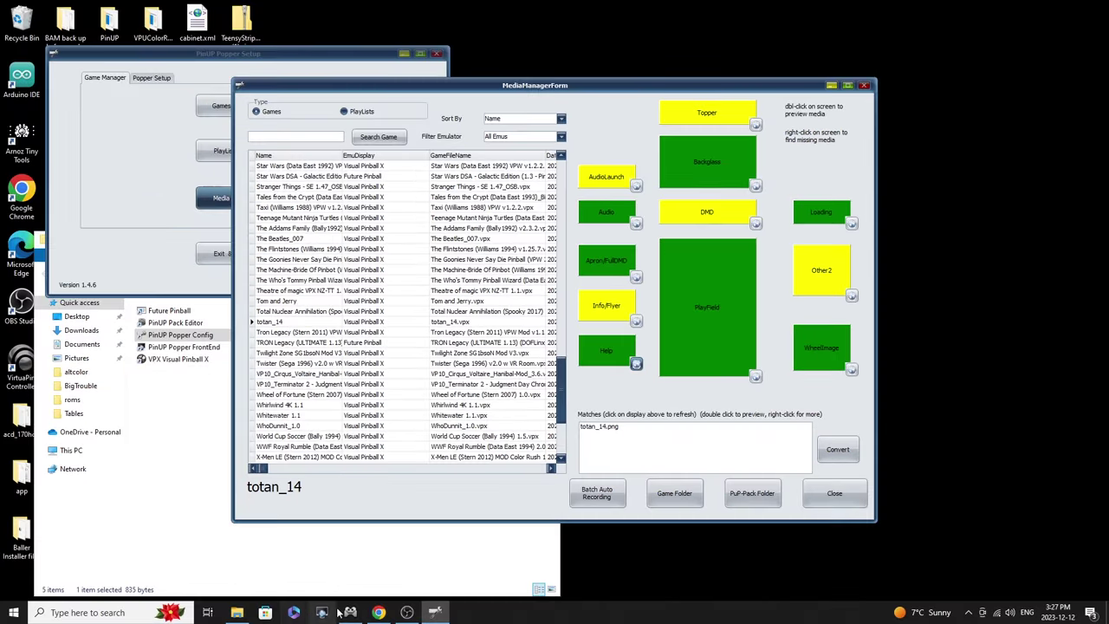
Switch to VPUniverse in Chrome and open the Frontend Media Files category of its downloads
left_click(379, 613)
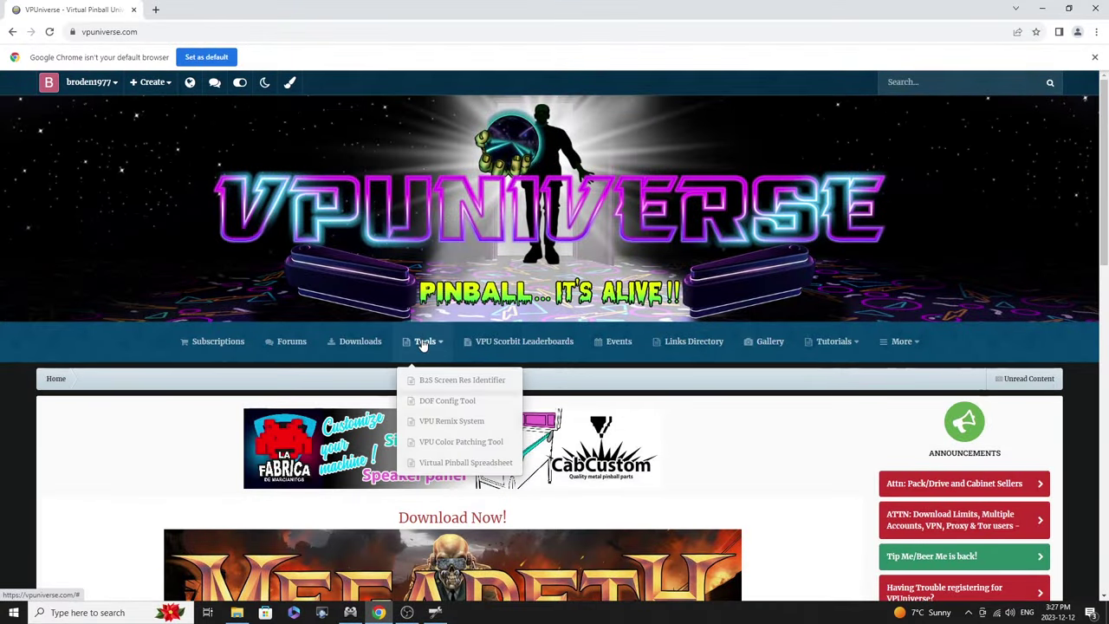
mouse_move(404, 345)
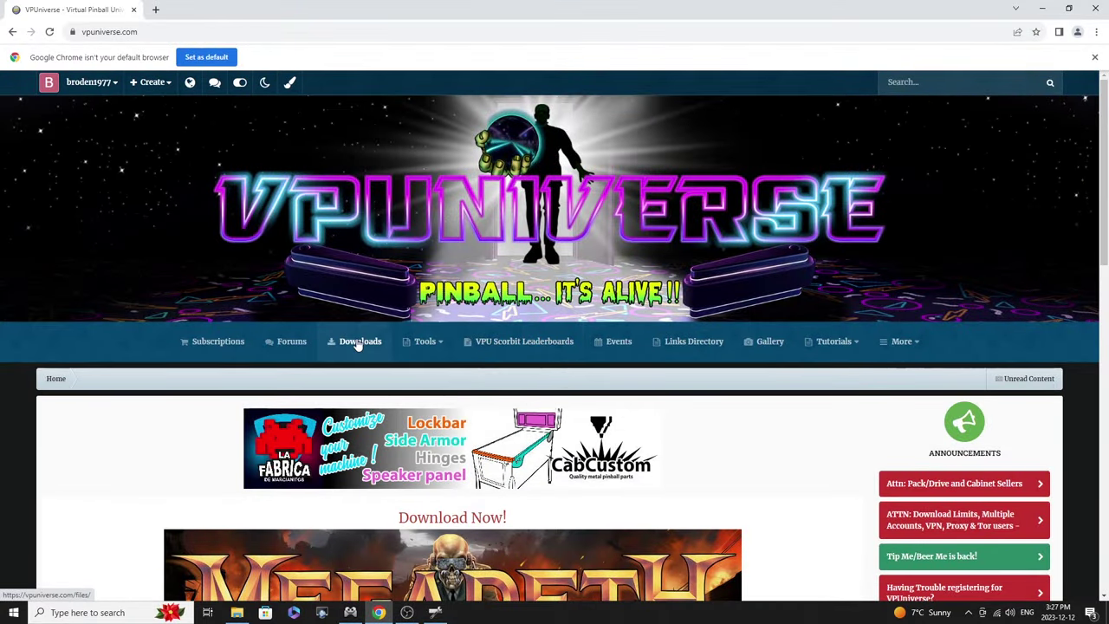
left_click(358, 343)
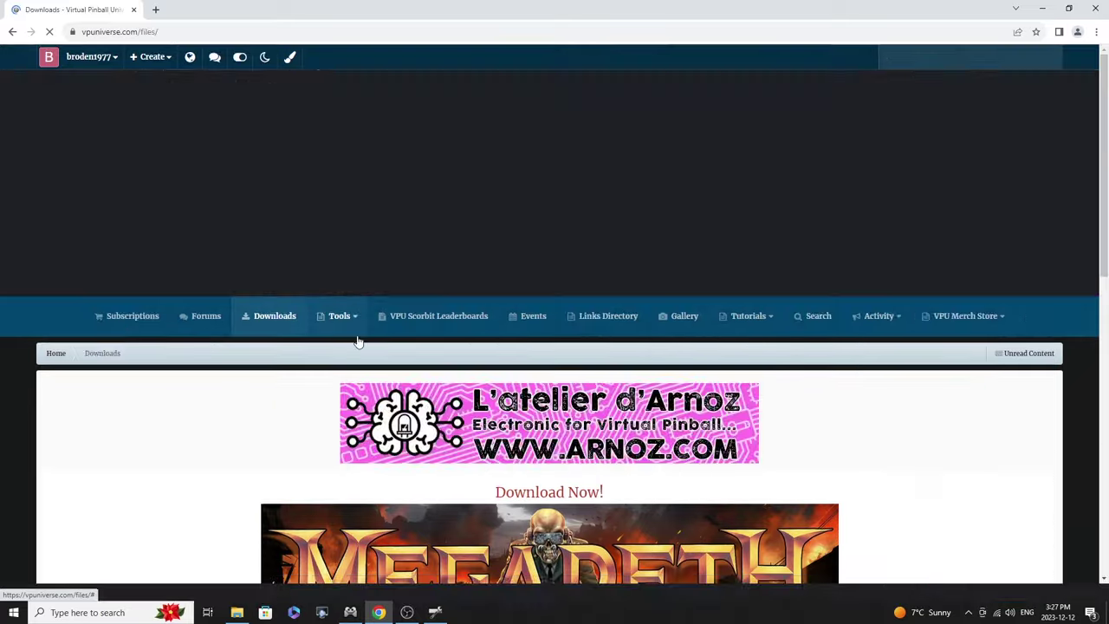
scroll(390, 373, "down", 4)
scroll(413, 400, "down", 2)
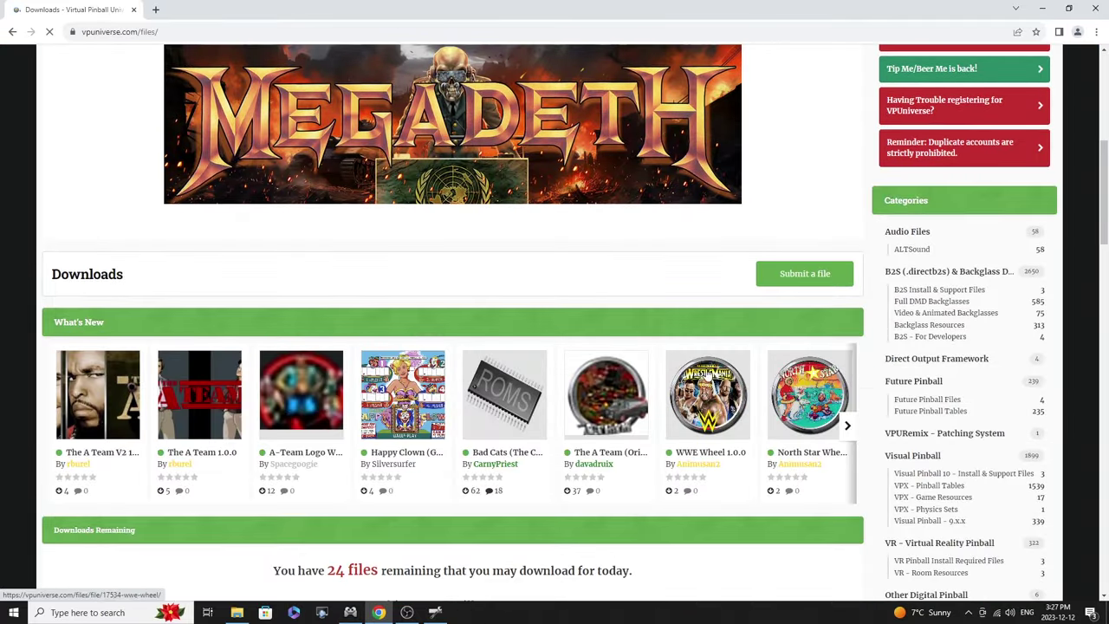
scroll(942, 419, "down", 2)
scroll(942, 420, "down", 4)
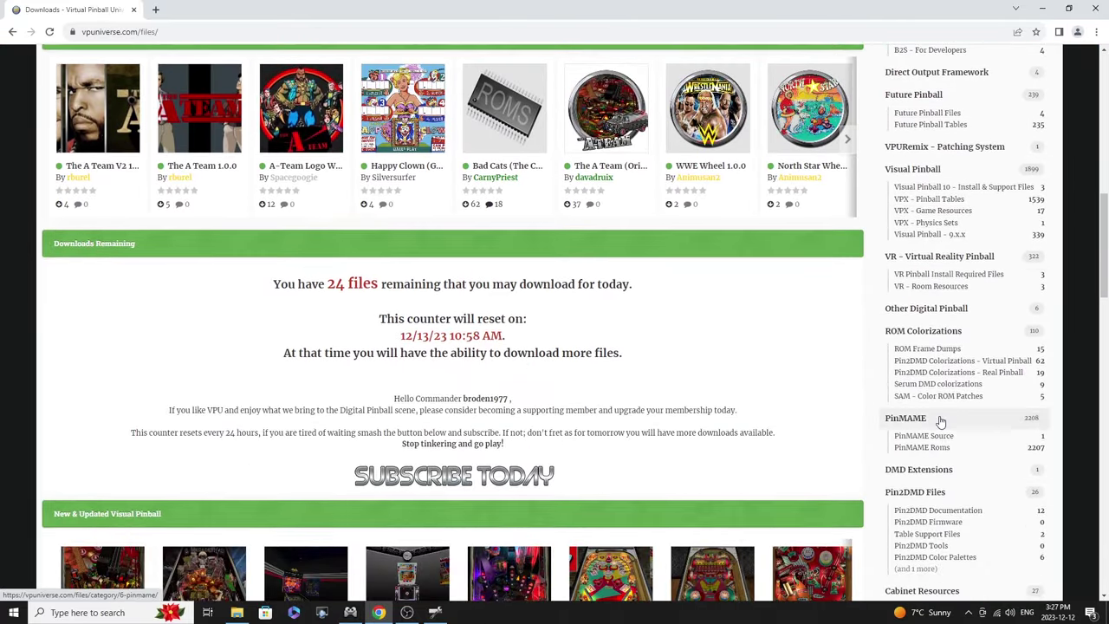
scroll(942, 422, "down", 1)
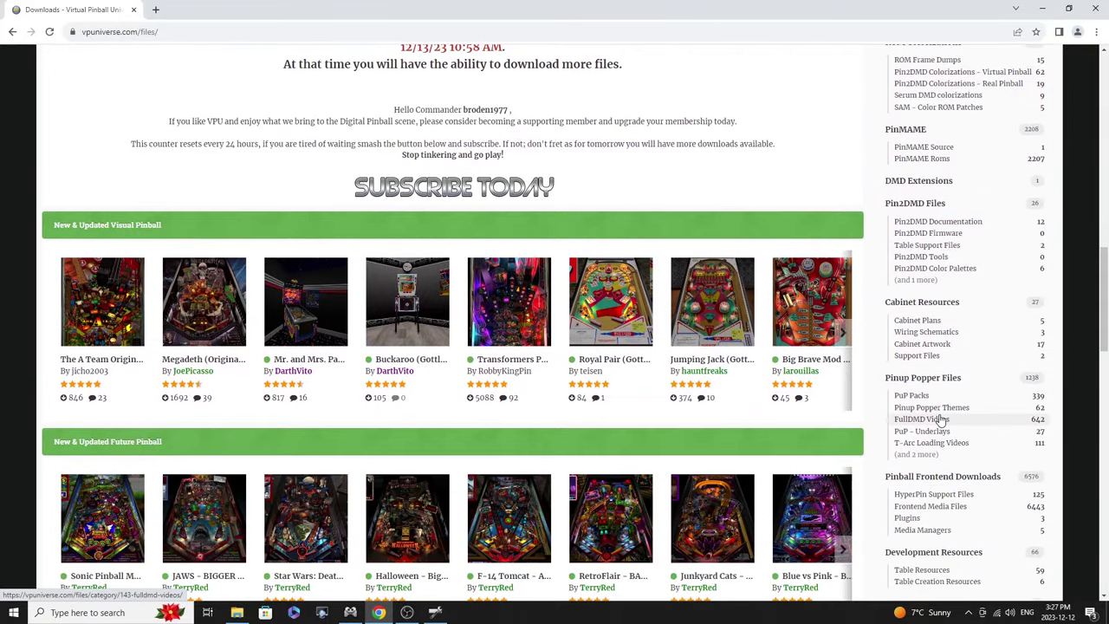
left_click(922, 508)
Open the Instruction Cards subcategory of the Frontend Media Files
scroll(922, 510, "down", 3)
scroll(922, 509, "down", 2)
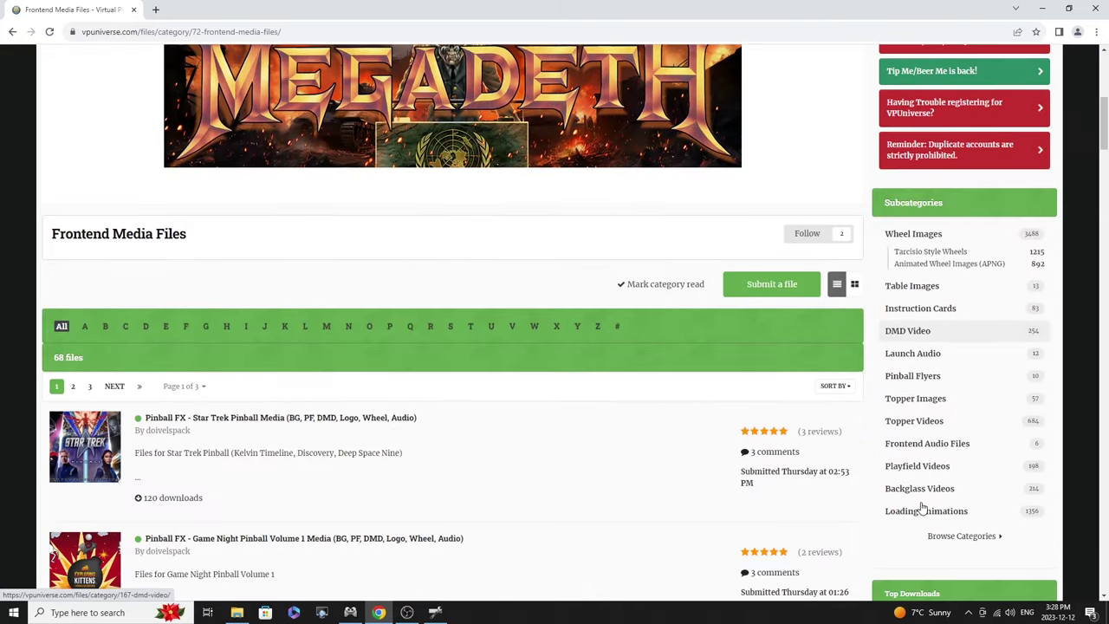
scroll(916, 455, "up", 1)
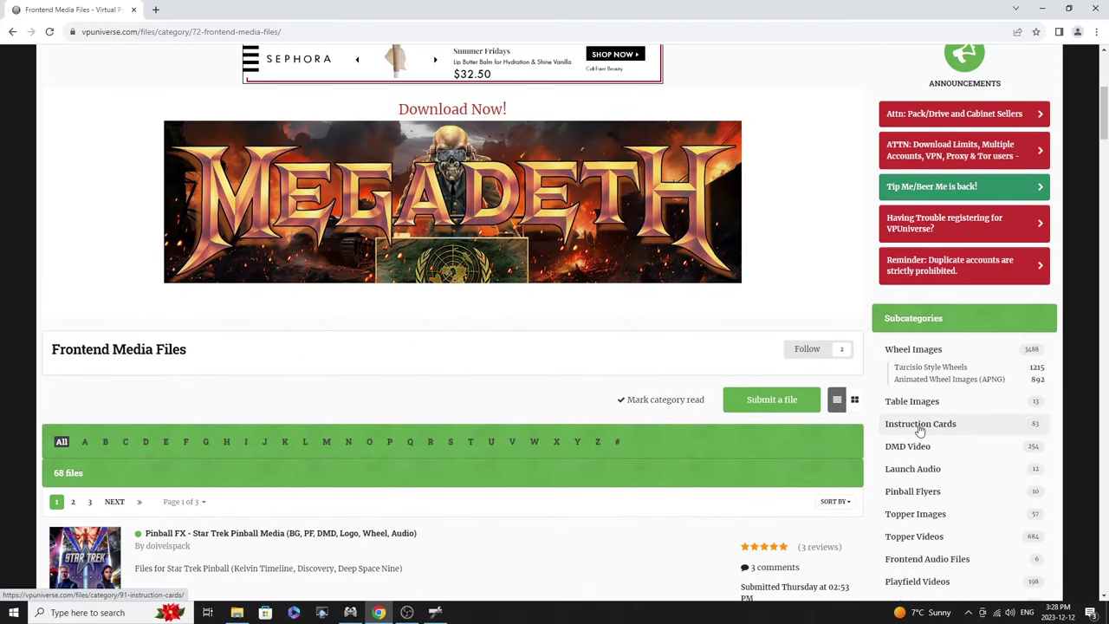
left_click(920, 425)
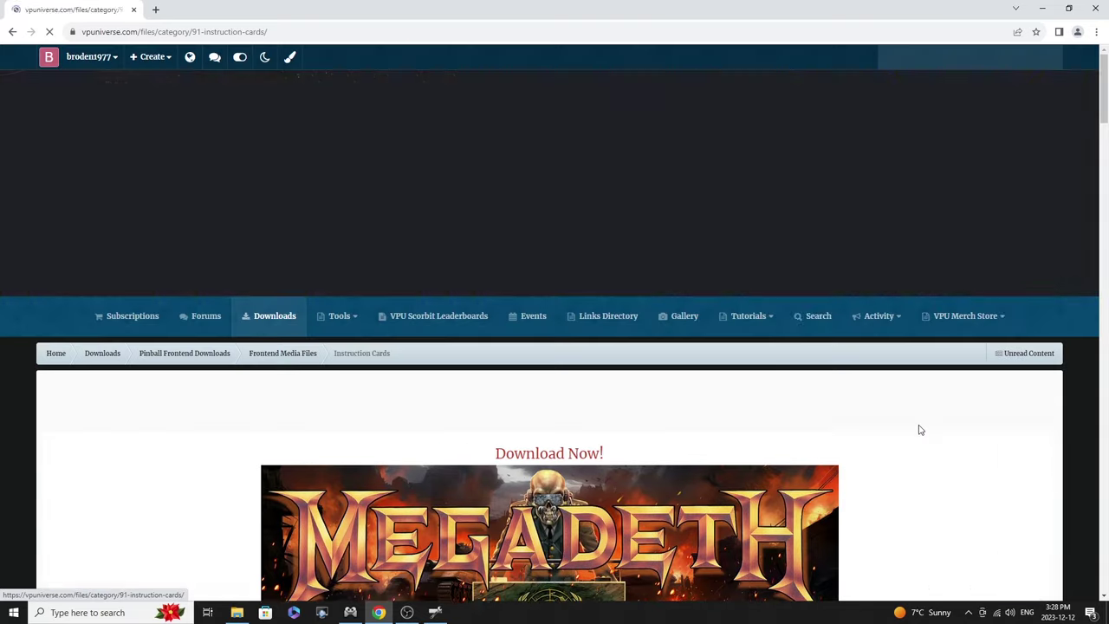
Open the download page of the Tales of the Arabian Nights (Williams 1996) Instruction Card
scroll(920, 431, "down", 3)
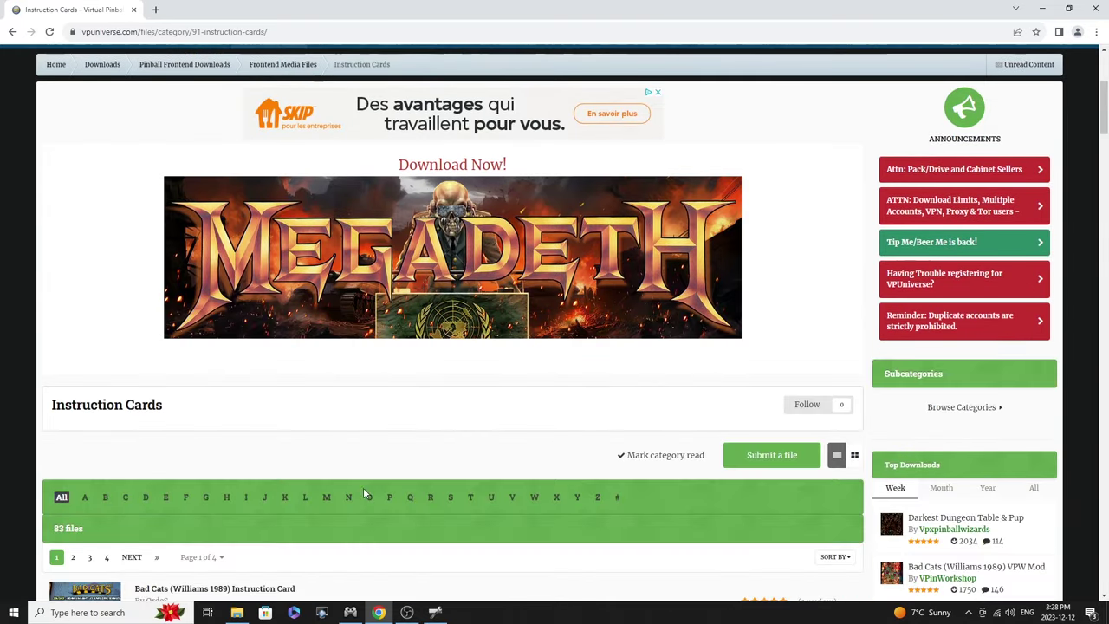
scroll(369, 502, "down", 1)
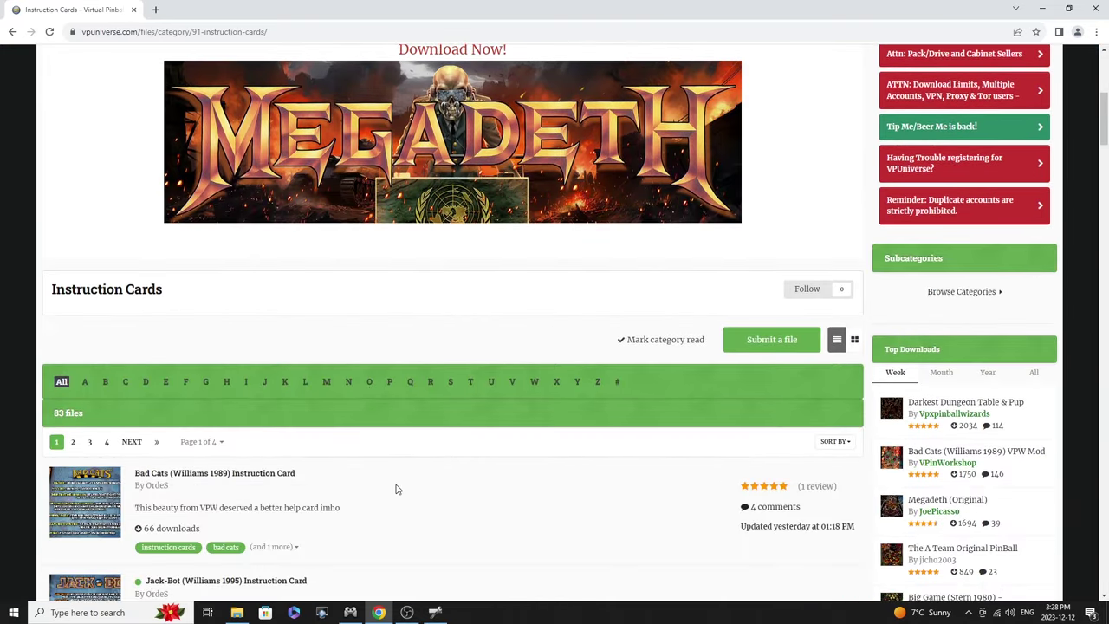
scroll(395, 494, "down", 2)
scroll(407, 493, "down", 3)
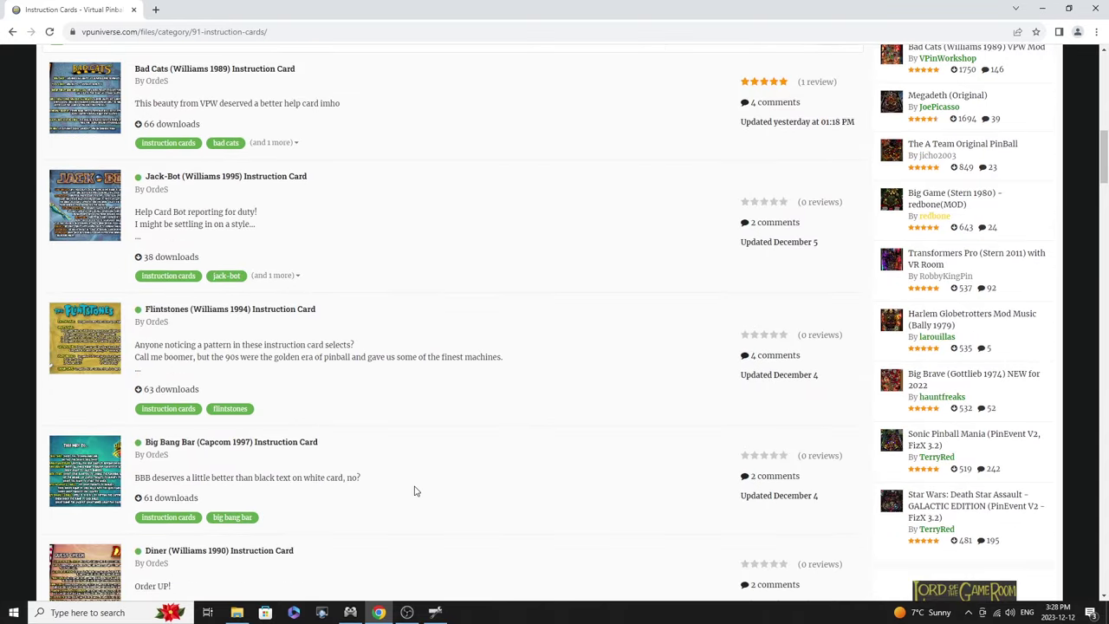
scroll(415, 491, "down", 3)
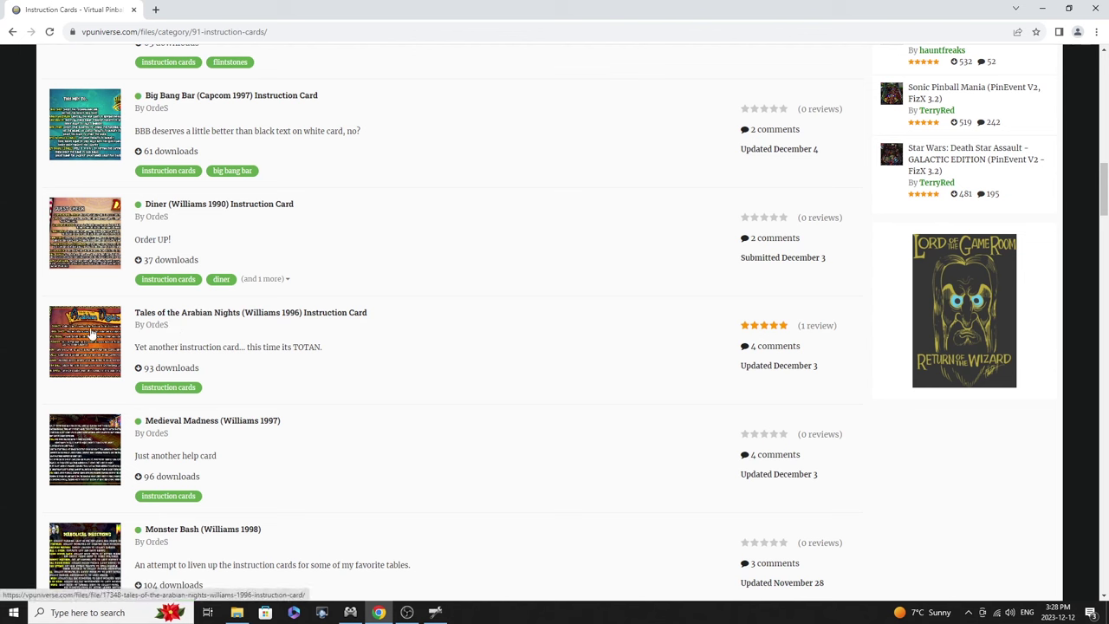
left_click(162, 314)
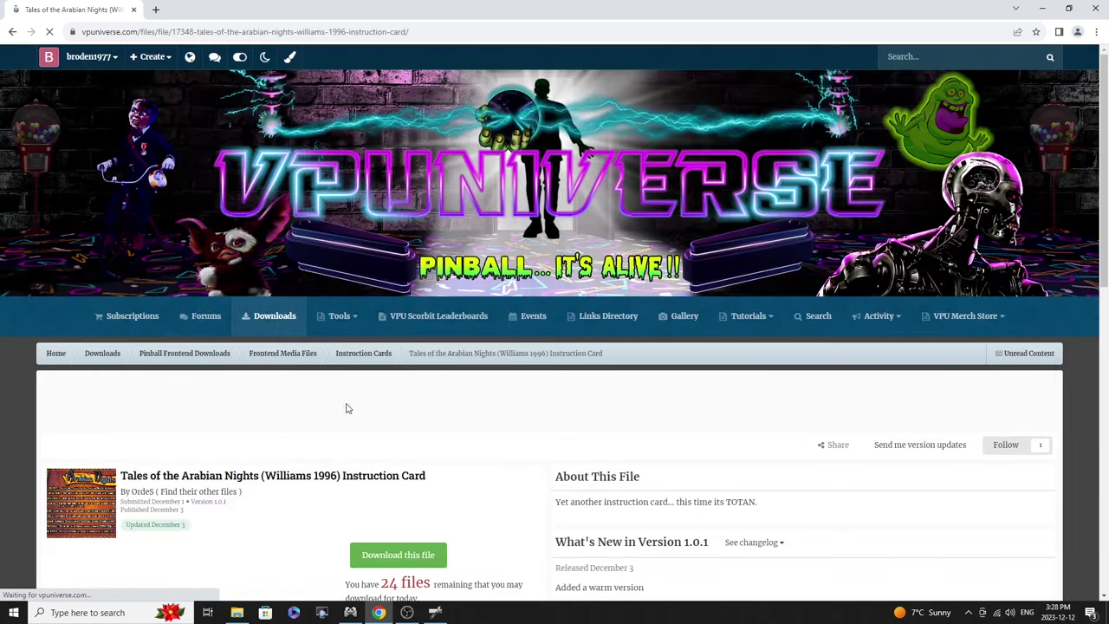
scroll(364, 403, "down", 2)
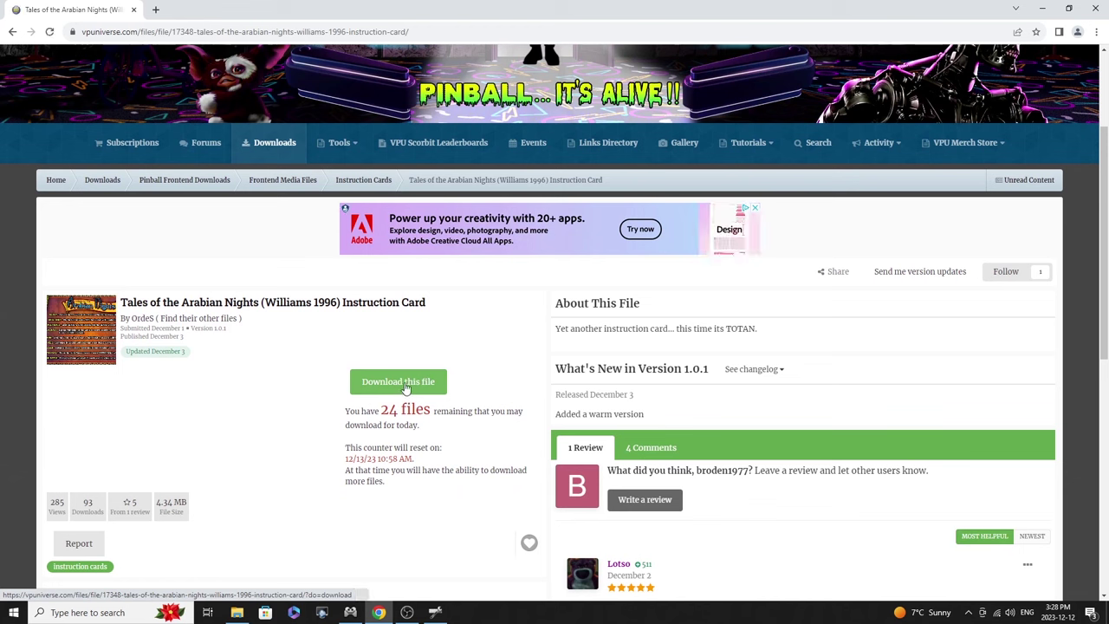
Open the Downloads folder in File Explorer and arrange it side by side with the Media Manager window
right_click(239, 614)
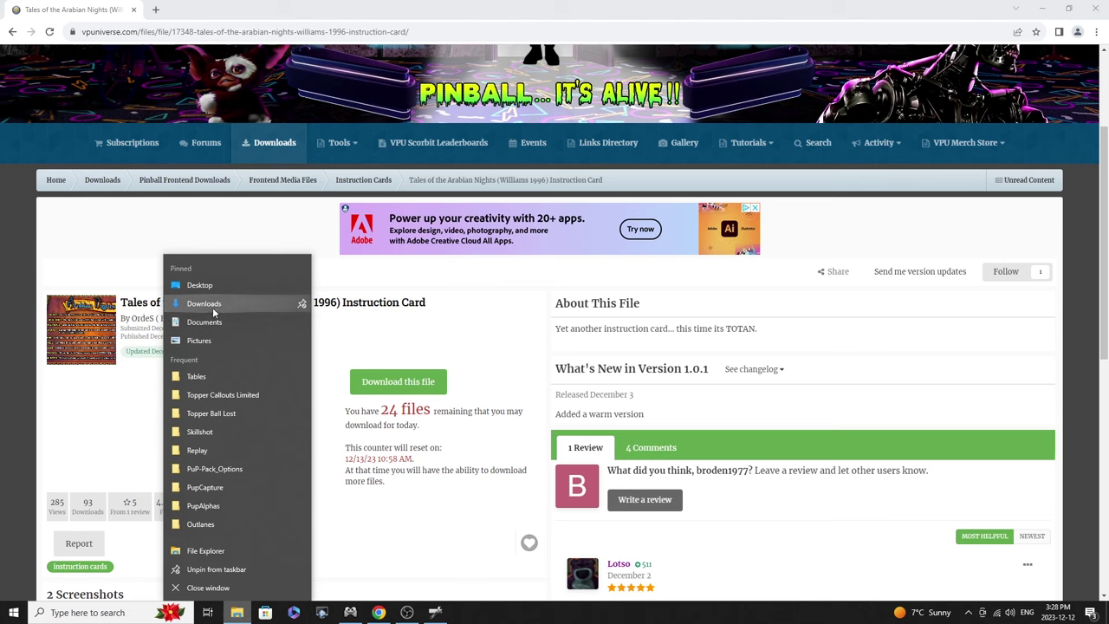
left_click(212, 307)
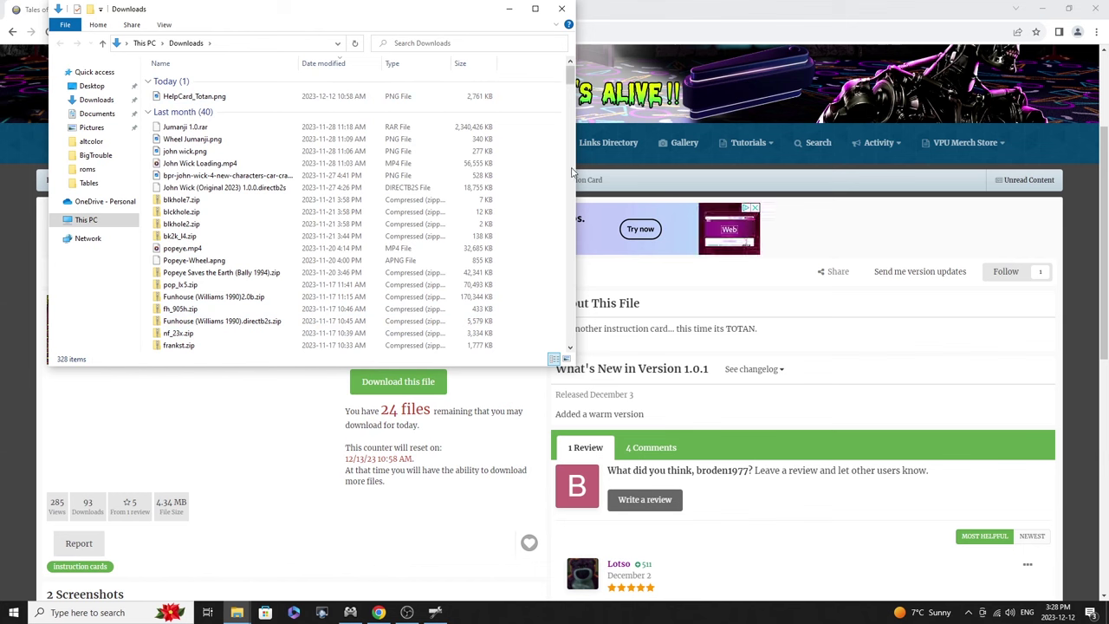
left_click_drag(572, 172, 449, 171)
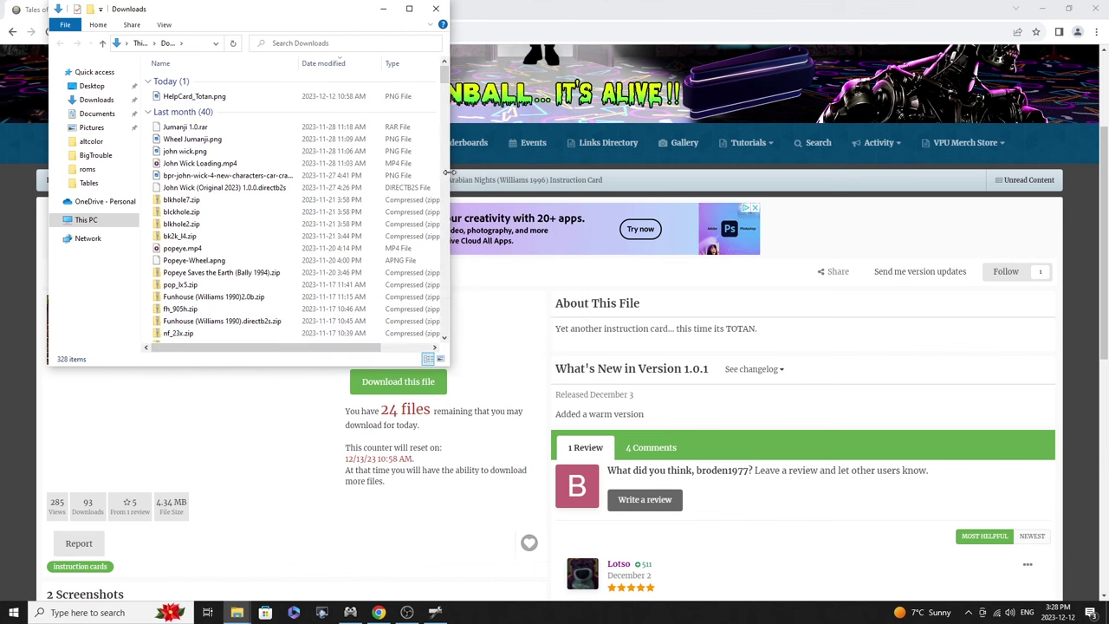
left_click(436, 613)
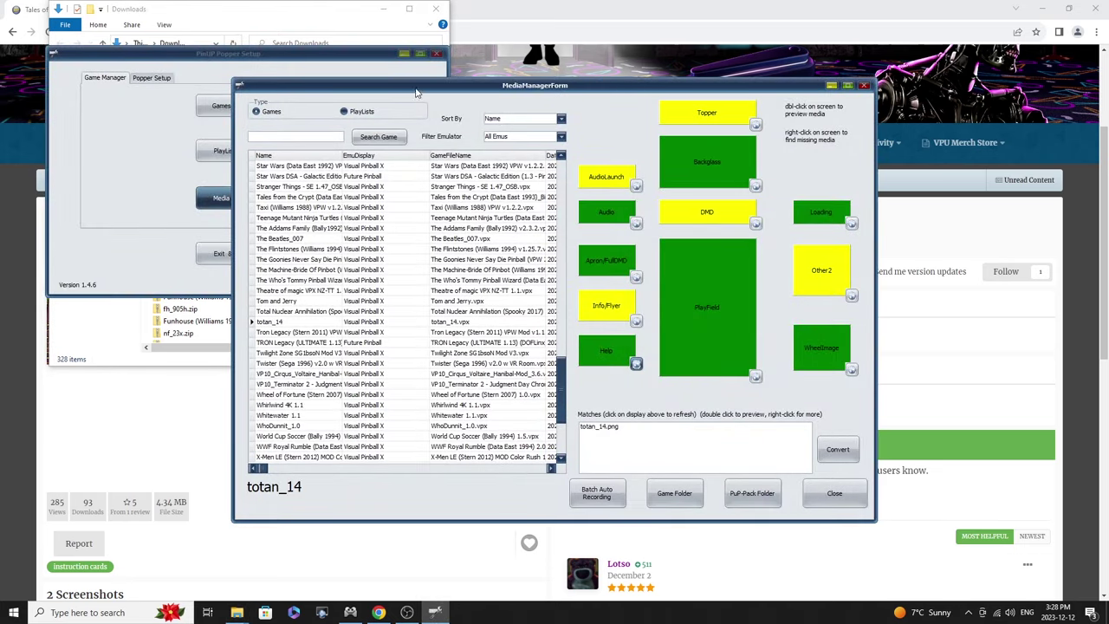
left_click_drag(414, 89, 631, 69)
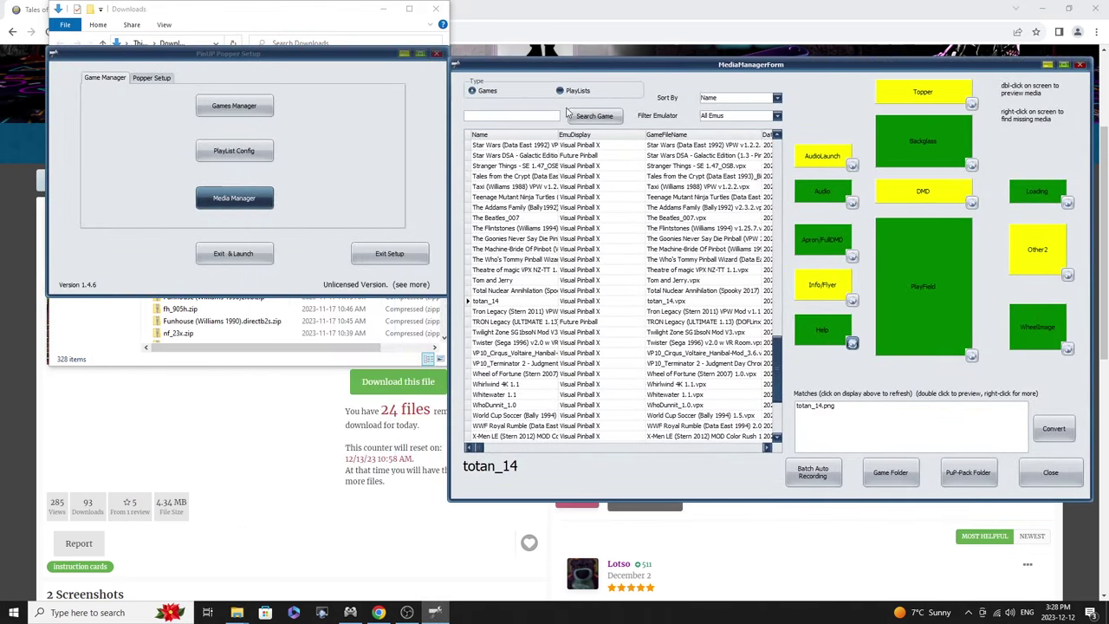
left_click(217, 32)
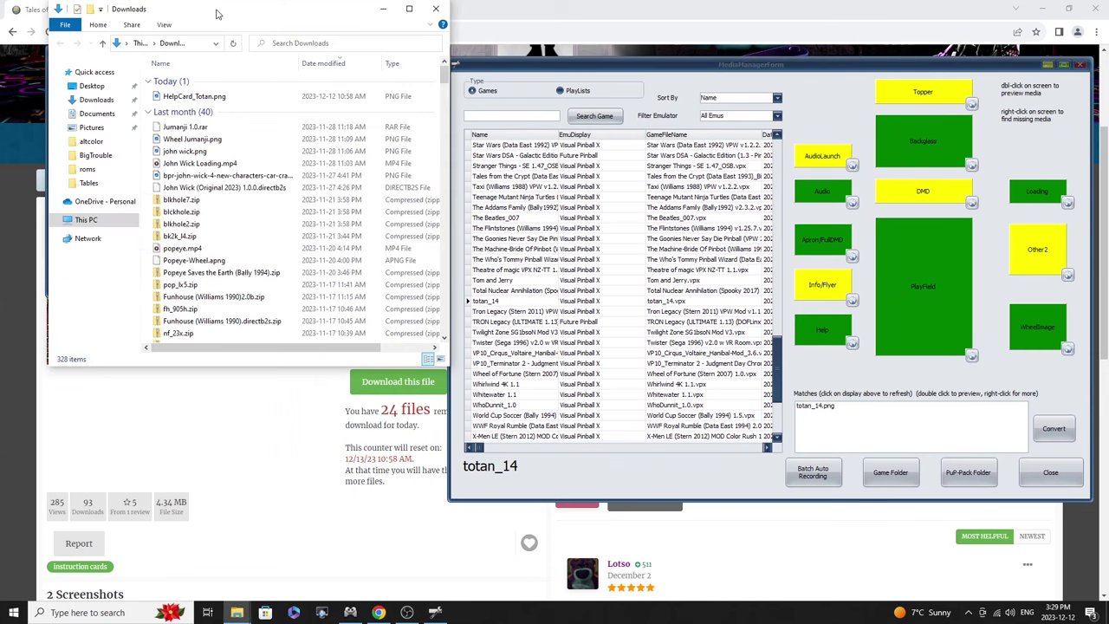
Overwrite totan_14's Help media with HelpCard_Totan.png from the Downloads folder and preview the new card
left_click(200, 101)
left_click_drag(200, 102, 821, 332)
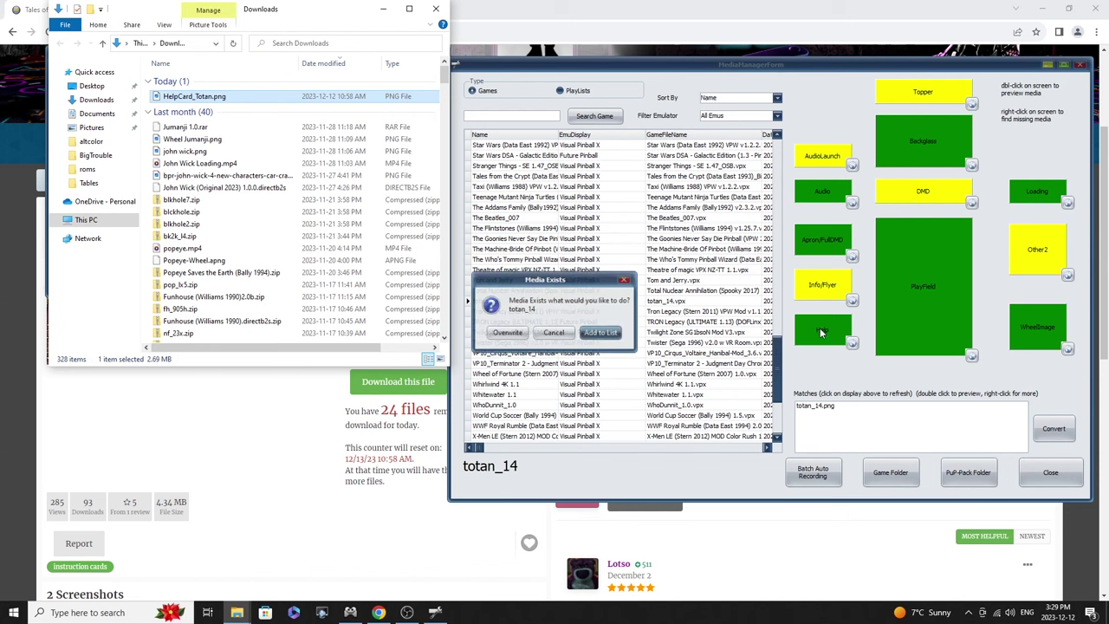
left_click(508, 334)
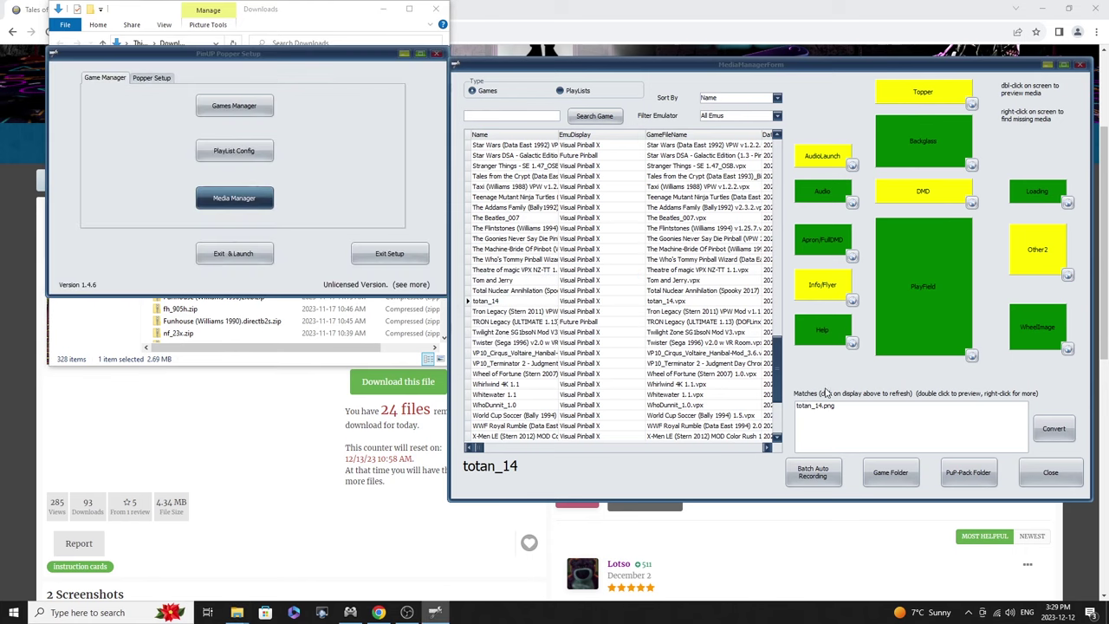
double_click(828, 336)
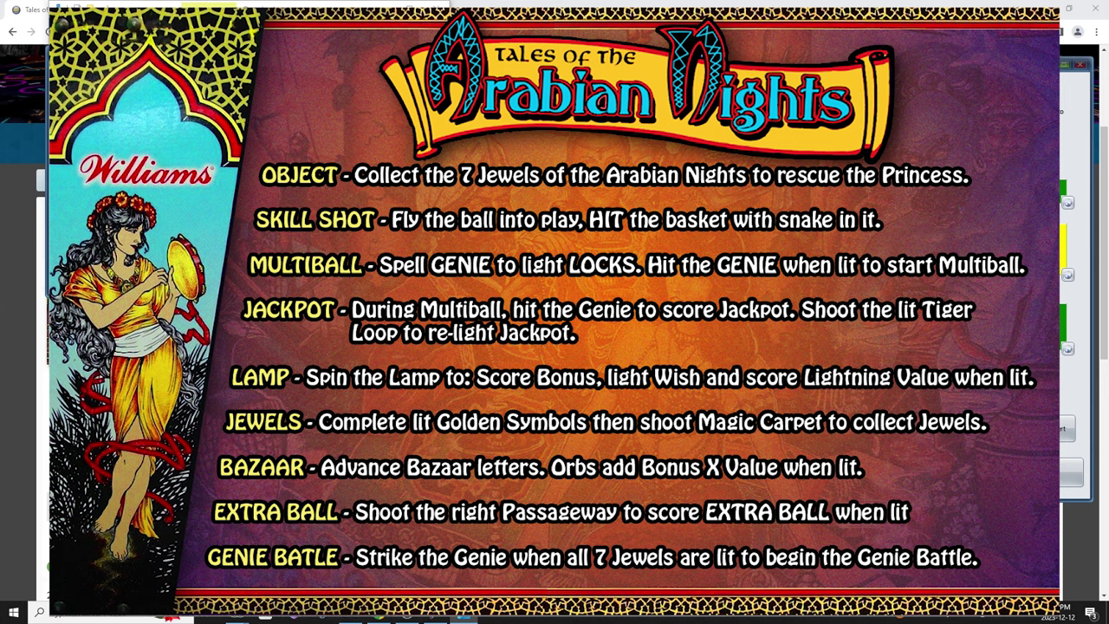
left_click(828, 329)
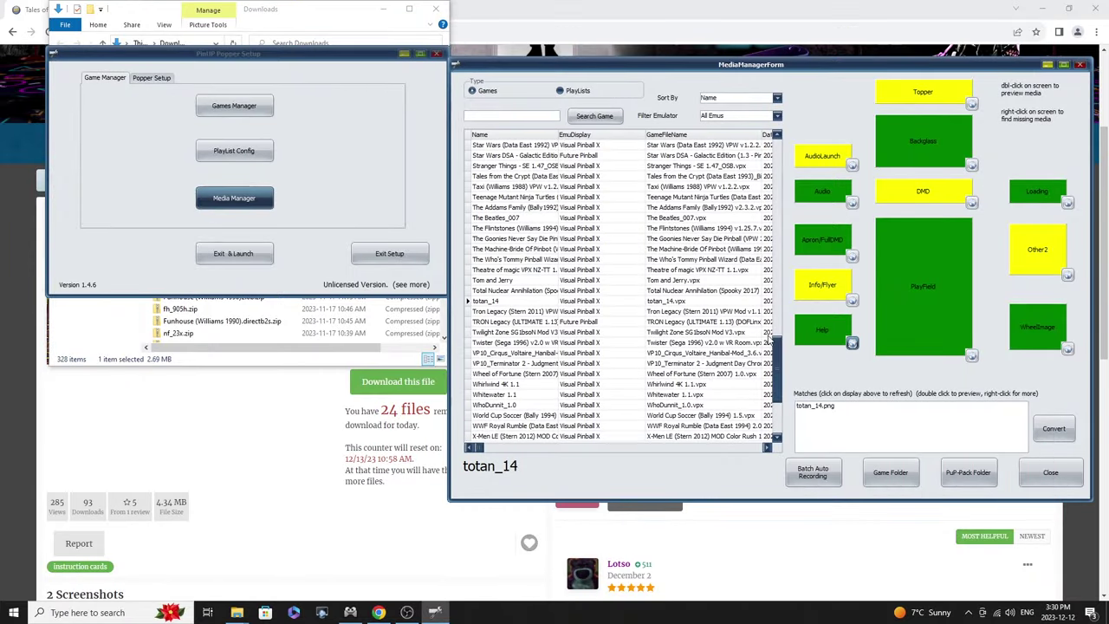
Close the Media Manager and open Popper's Controller Setup
left_click(1051, 473)
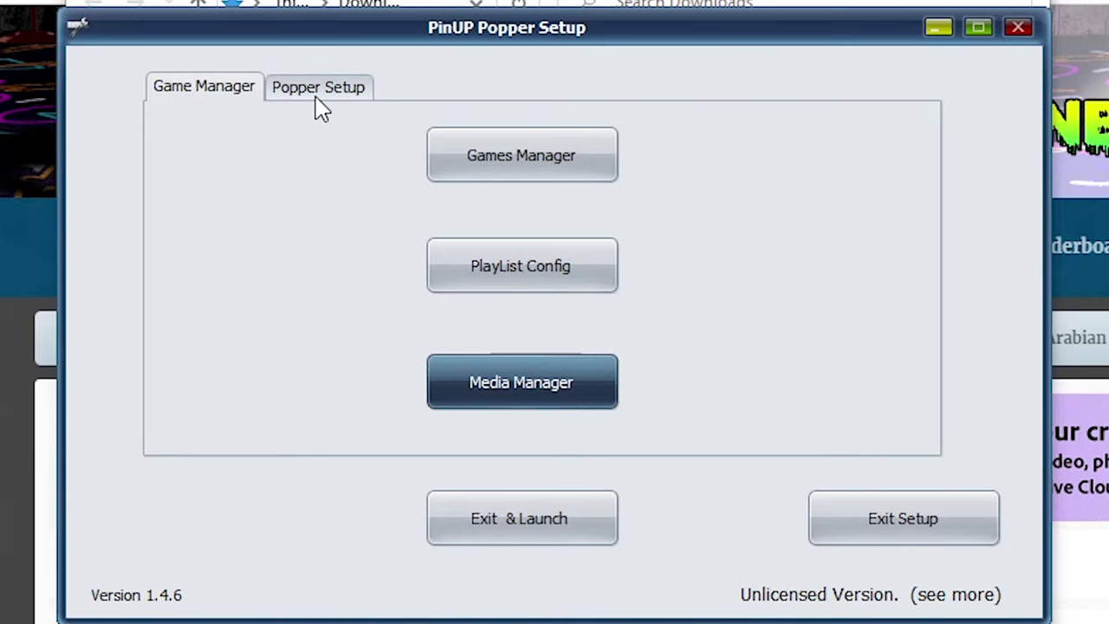
left_click(319, 88)
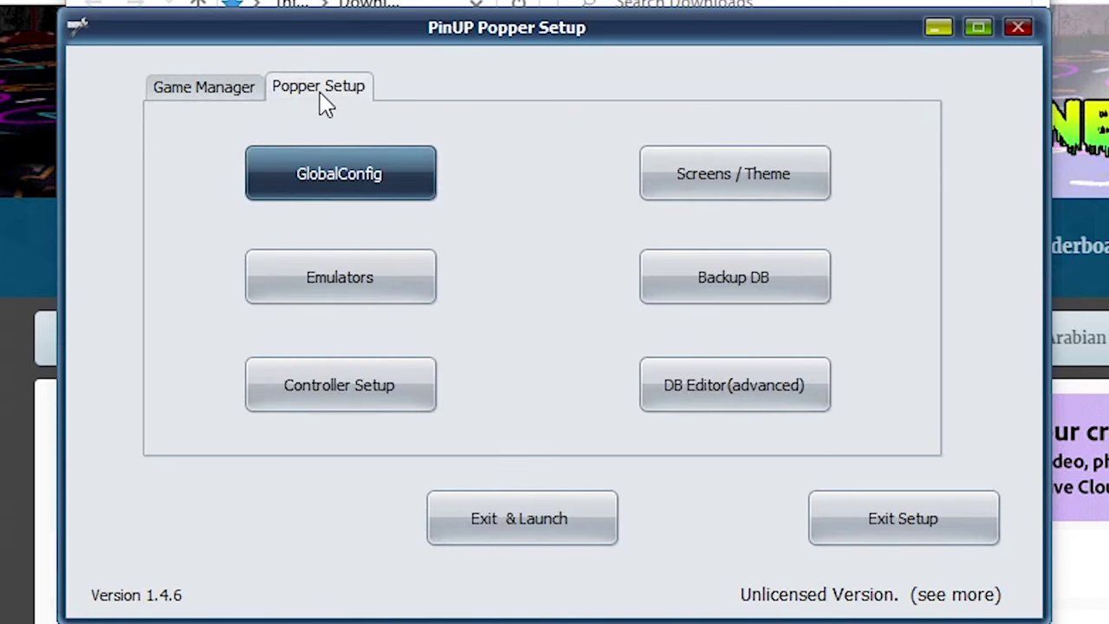
left_click(384, 385)
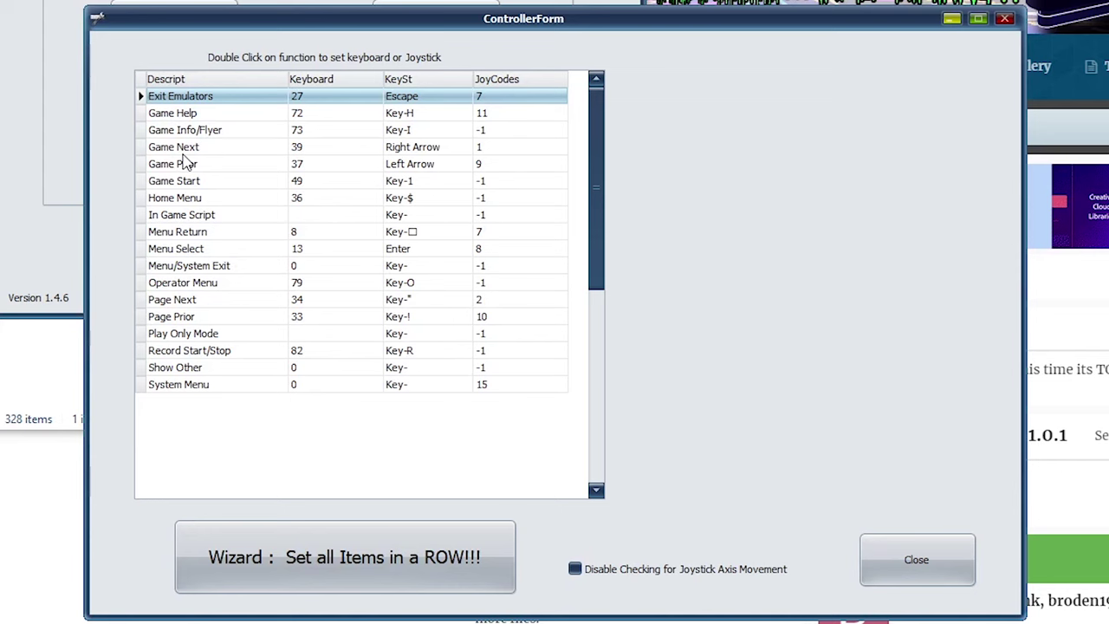